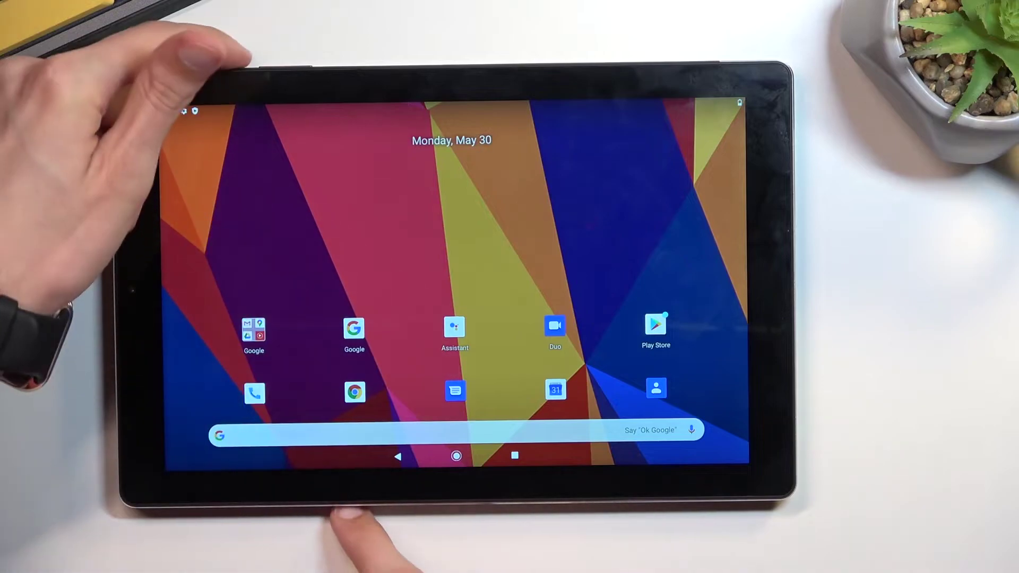
Step: Power off the tablet from the power menu to reach the boot mode selector
key(XF86PowerOff)
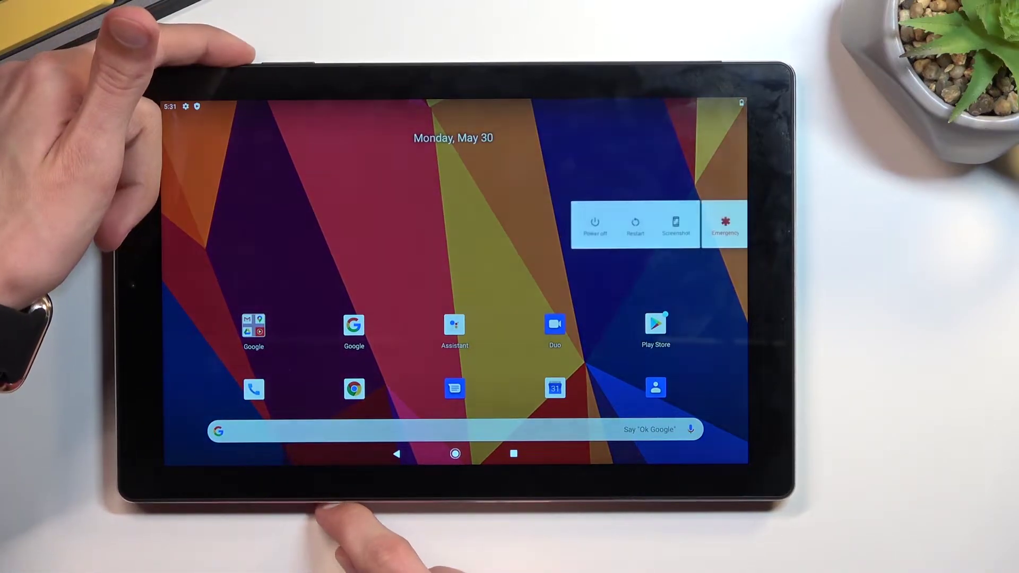
click(593, 225)
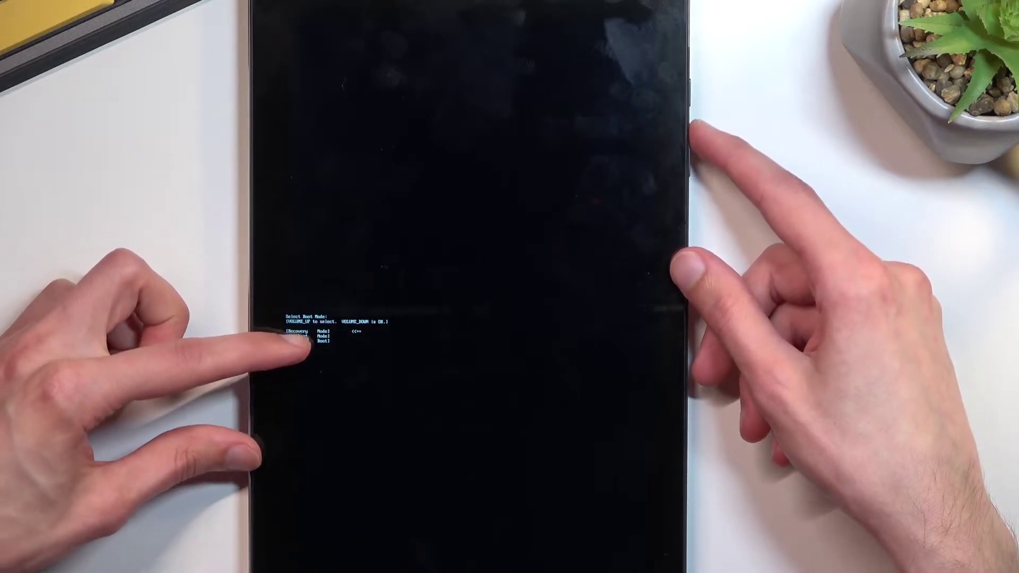
Step: Confirm Recovery Mode with Volume Down so the tablet boots to 'No command'
key(Down)
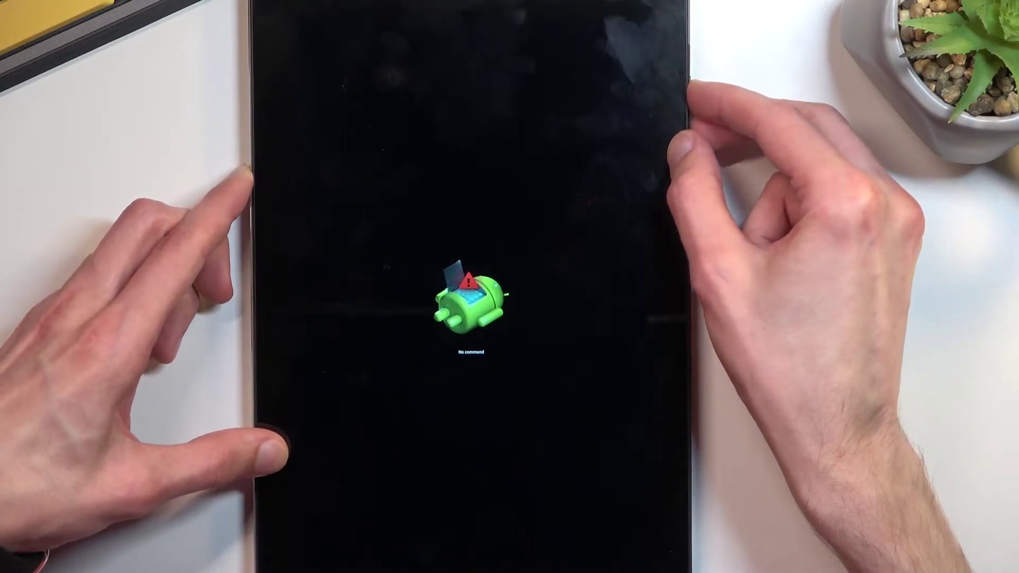
Step: Hold Power with Volume Up to dismiss 'No command' and show recovery options
key(XF86PowerOff+XF86AudioRaiseVolume)
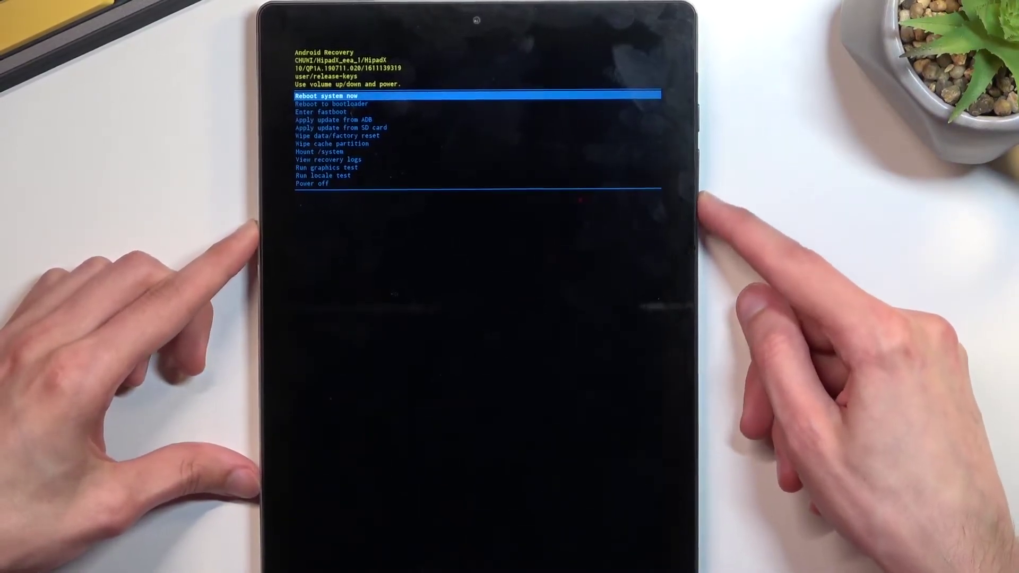
key(XF86AudioLowerVolume)
key(XF86AudioRaiseVolume)
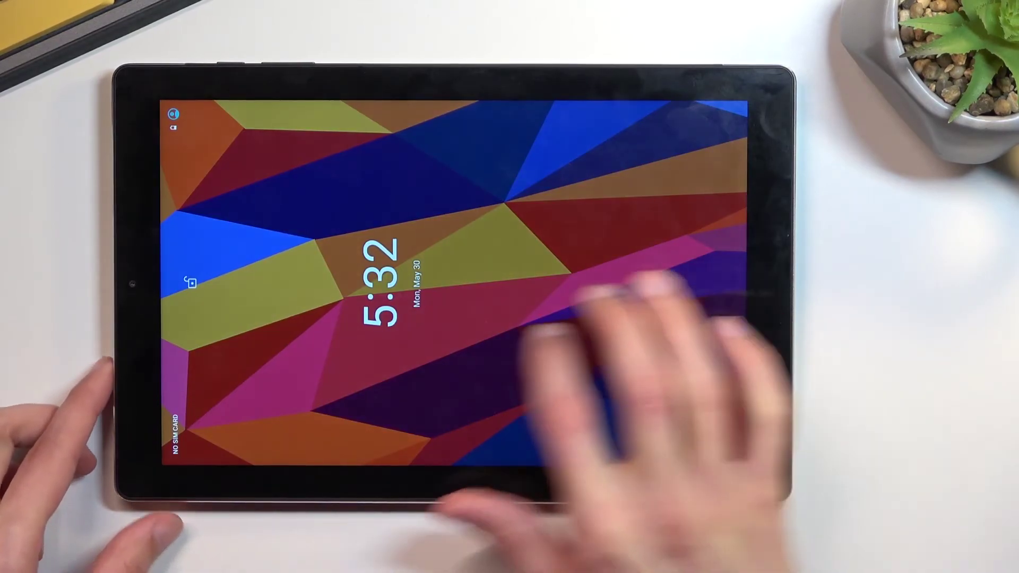
Step: Swipe up on the lock screen to unlock the tablet
drag(638, 414, 637, 199)
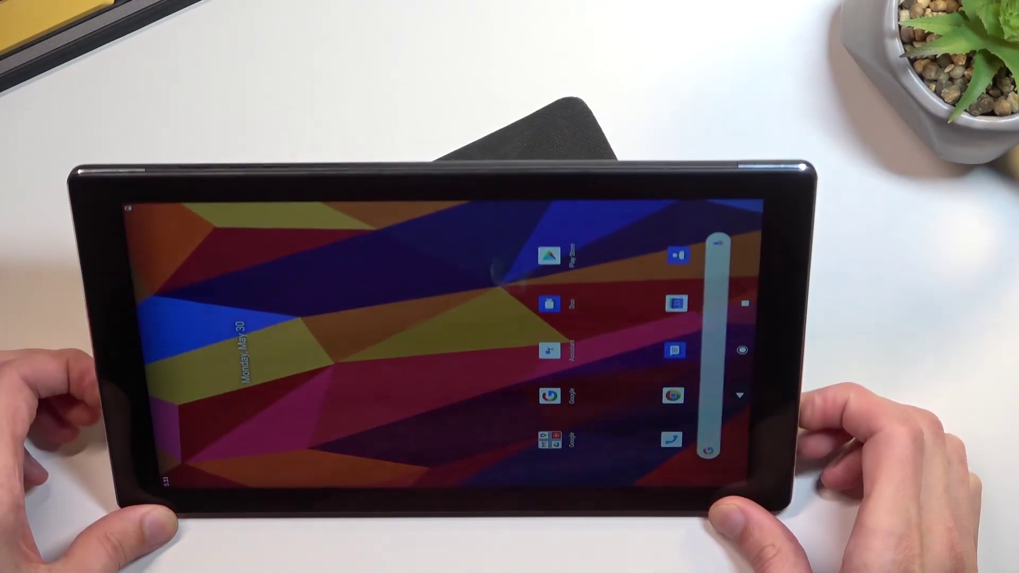